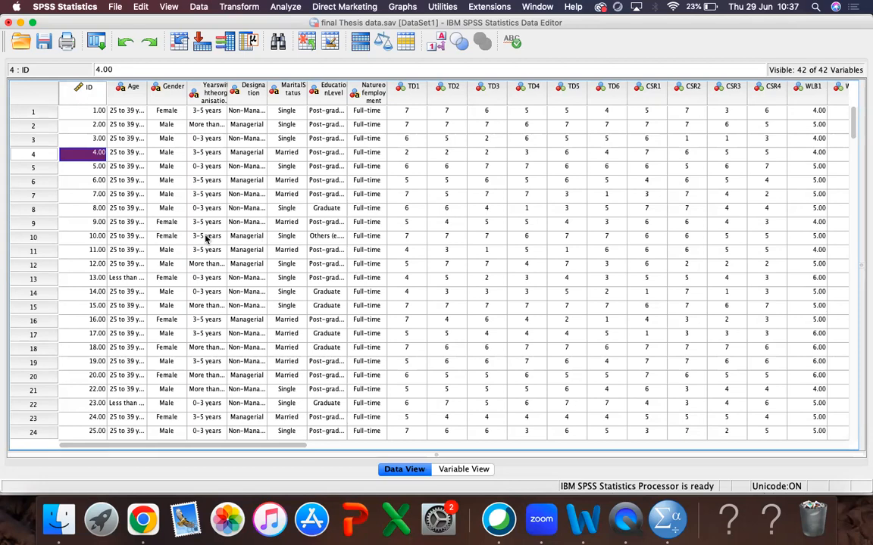
# Examine the questionnaire item columns in the dataset, from the TD items across to the HWA items.
pyautogui.hscroll(3, 569, 168)
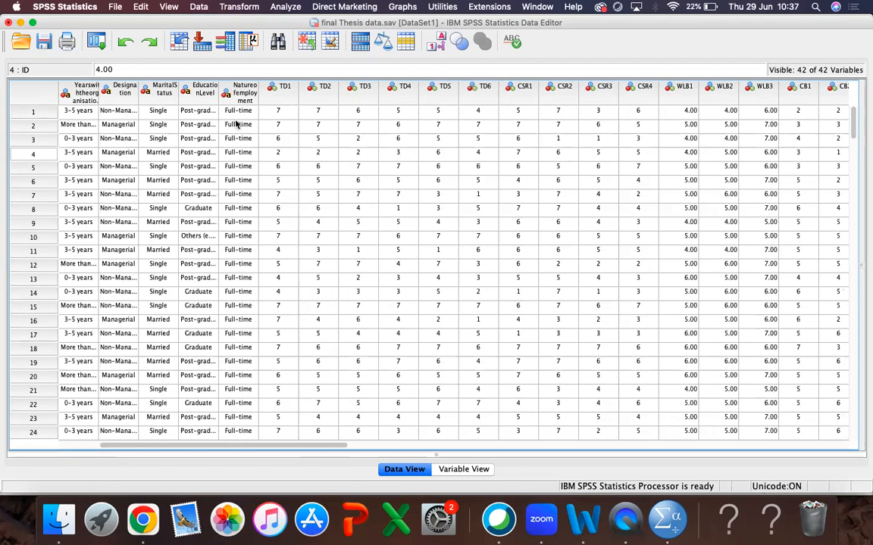
pyautogui.hscroll(3, 496, 125)
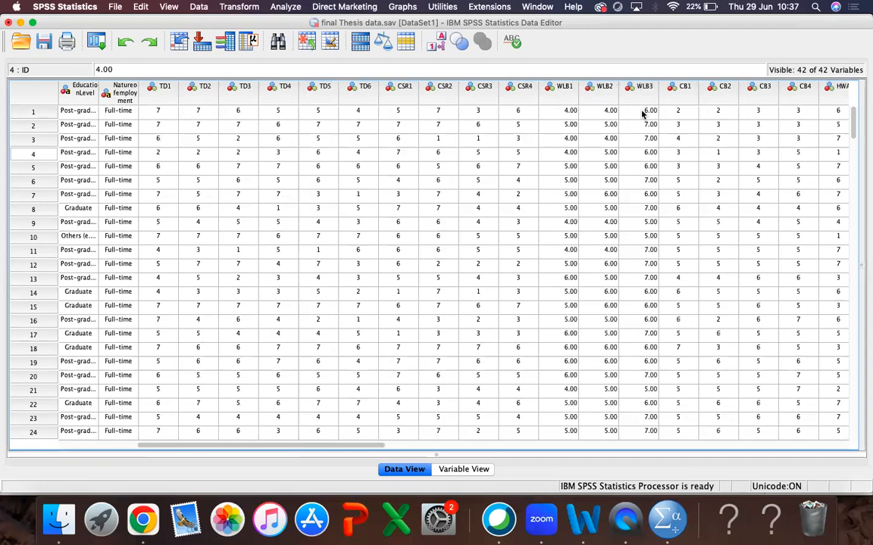
pyautogui.hscroll(2, 640, 113)
pyautogui.hscroll(1, 640, 113)
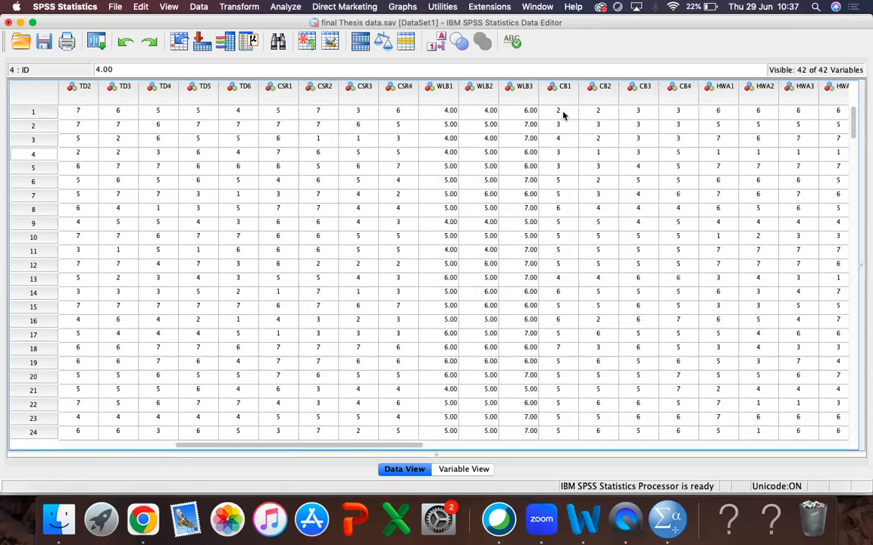
pyautogui.hscroll(4, 688, 126)
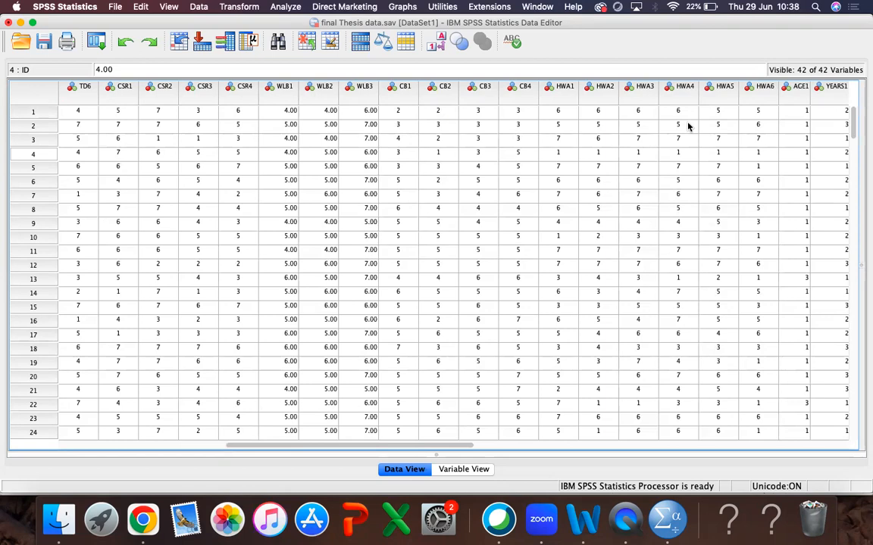
# Start a Factor dimension reduction analysis and add all items from TD1 through HWA6 as its variables.
pyautogui.click(286, 6)
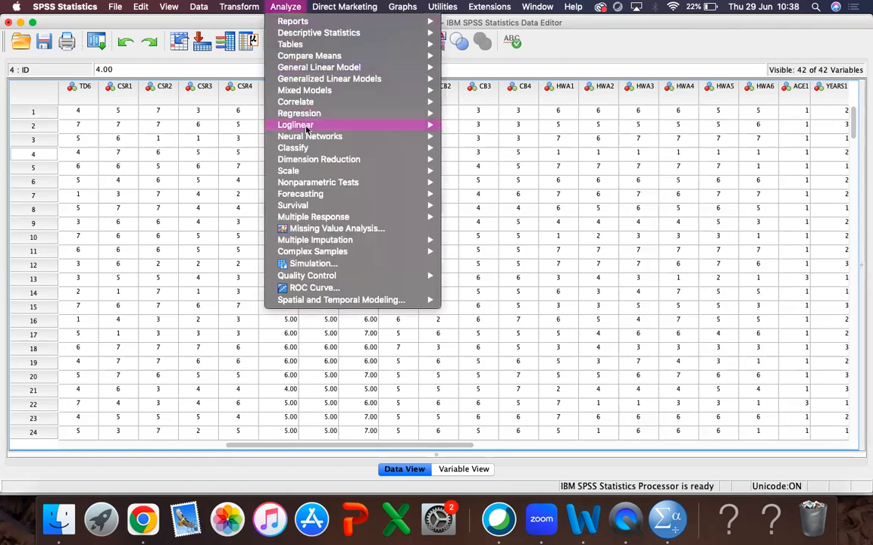
pyautogui.moveTo(316, 160)
pyautogui.click(450, 162)
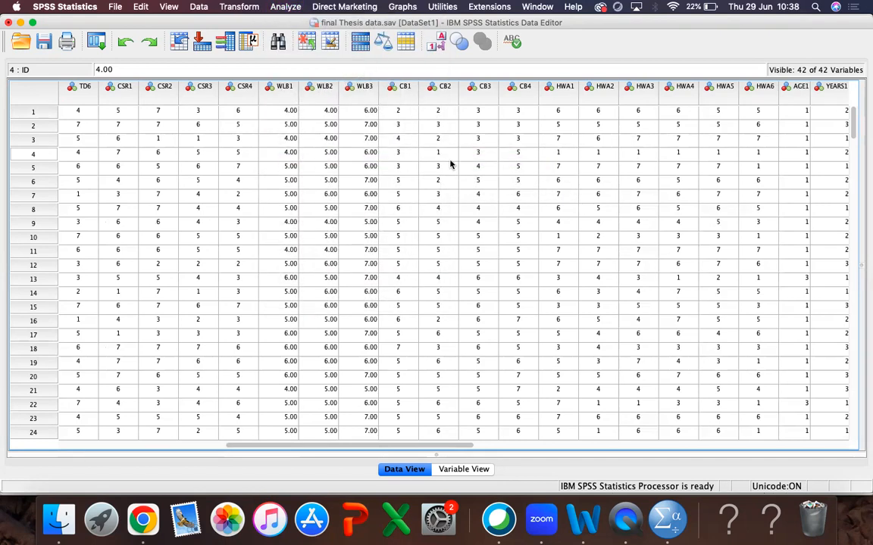
pyautogui.scroll(-1, 438, 272)
pyautogui.click(447, 292)
pyautogui.scroll(-5, 447, 293)
pyautogui.scroll(-3, 446, 293)
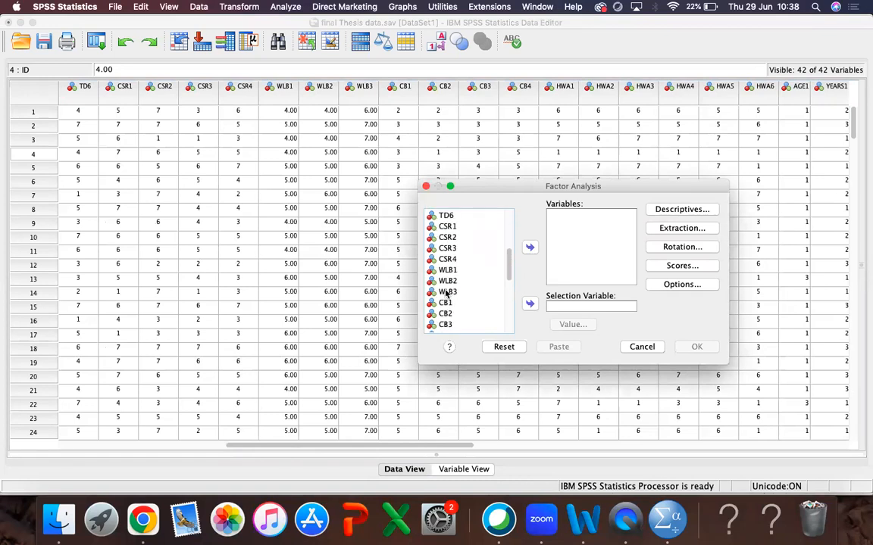
pyautogui.scroll(-11, 447, 293)
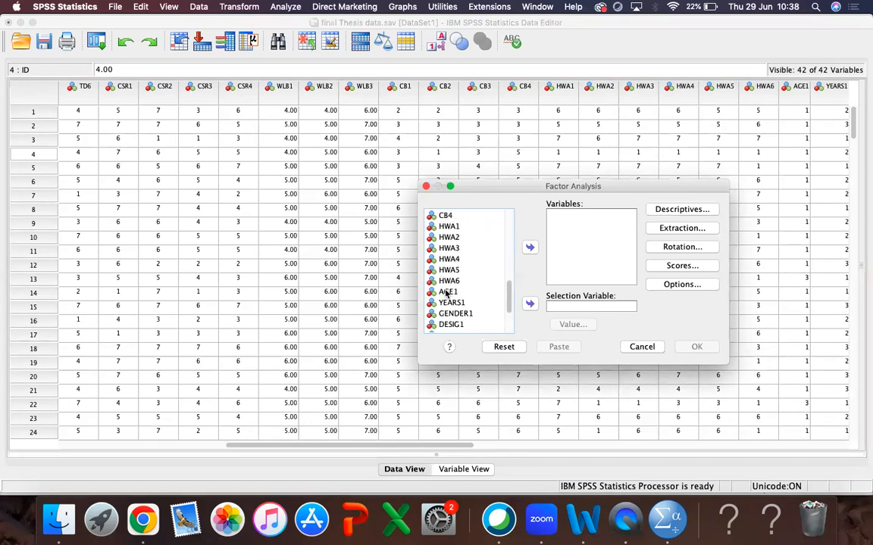
pyautogui.keyDown('shift'); pyautogui.click(449, 284); pyautogui.keyUp('shift')
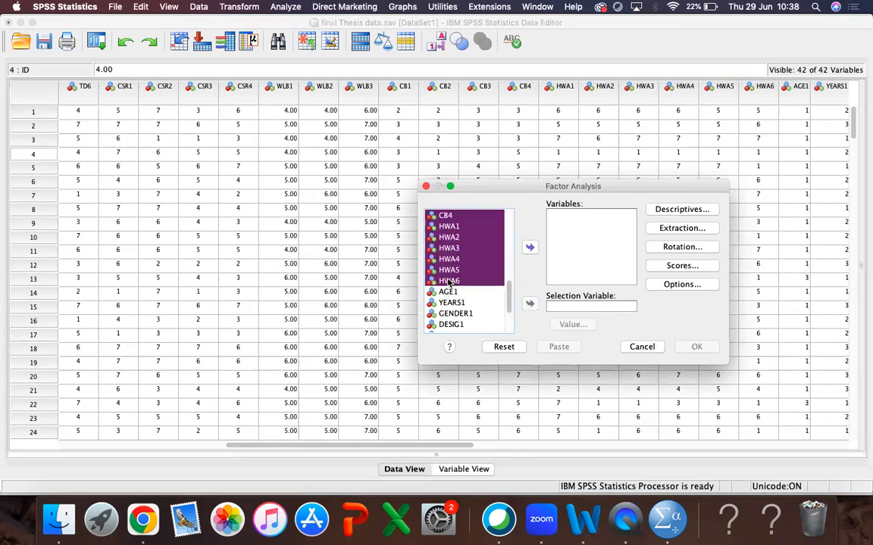
pyautogui.click(529, 248)
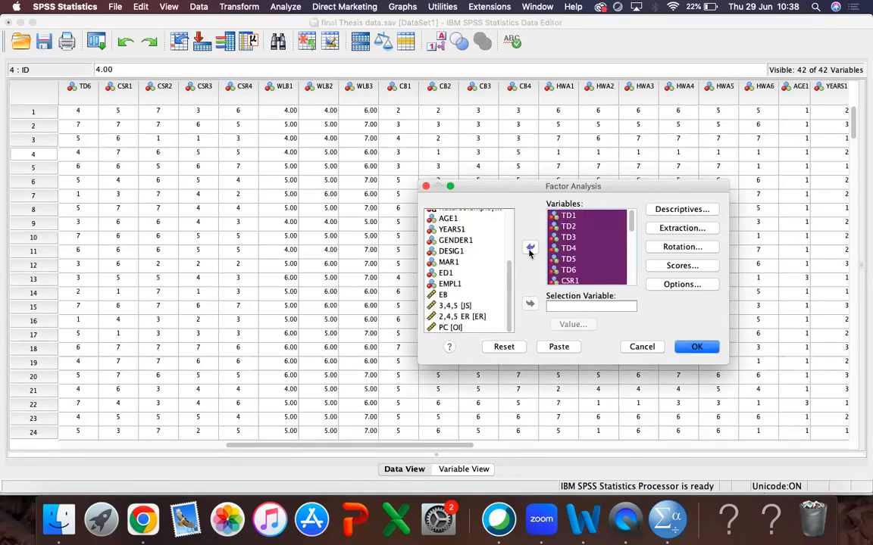
# Include the KMO and Bartlett's test of sphericity in the factor analysis descriptives.
pyautogui.click(685, 209)
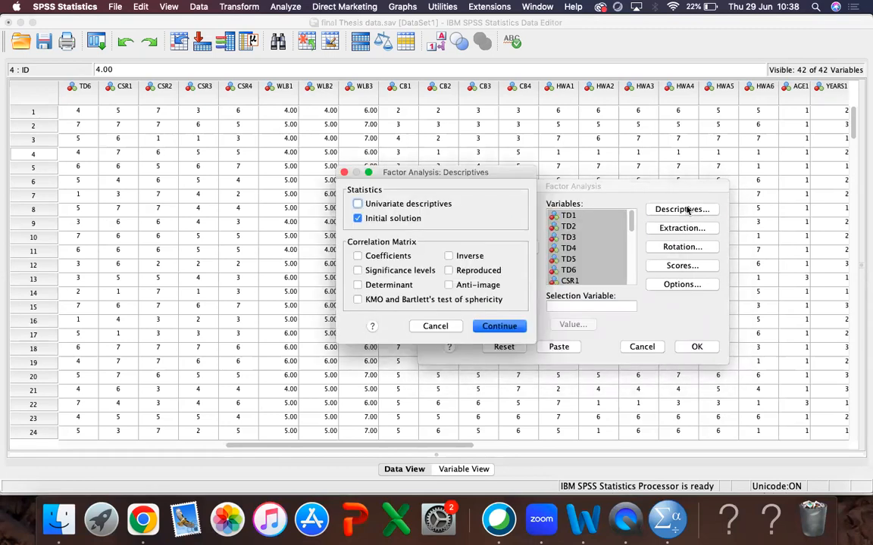
pyautogui.click(379, 301)
pyautogui.click(510, 328)
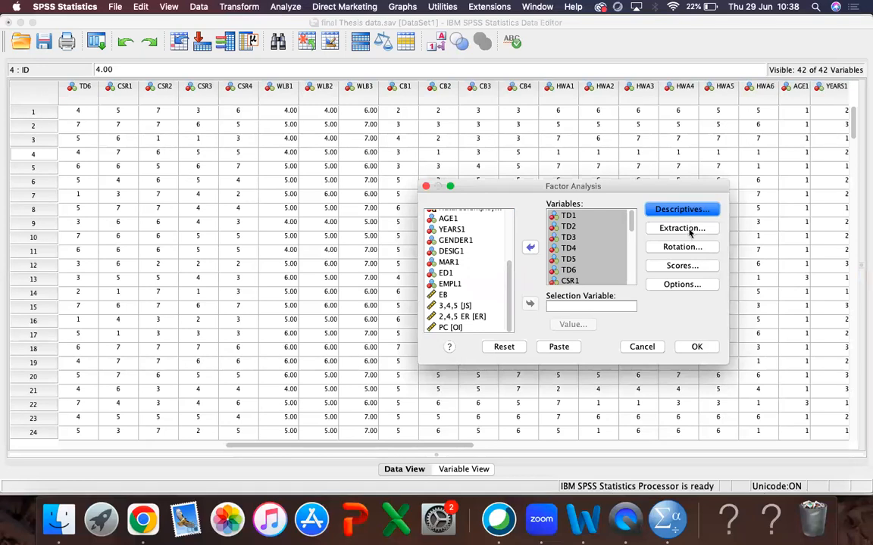
# Keep principal components extraction with eigenvalues greater than 1, and set the rotation method to Varimax.
pyautogui.click(705, 228)
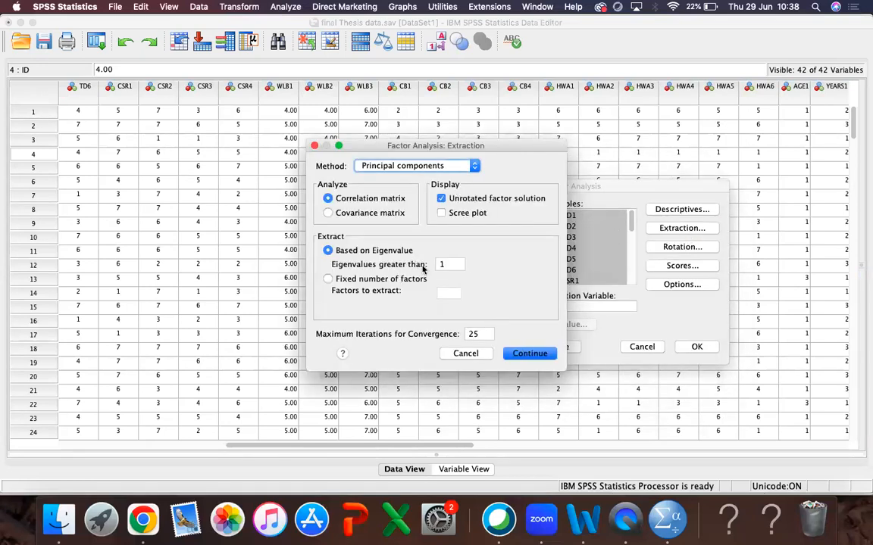
pyautogui.click(527, 353)
pyautogui.click(668, 248)
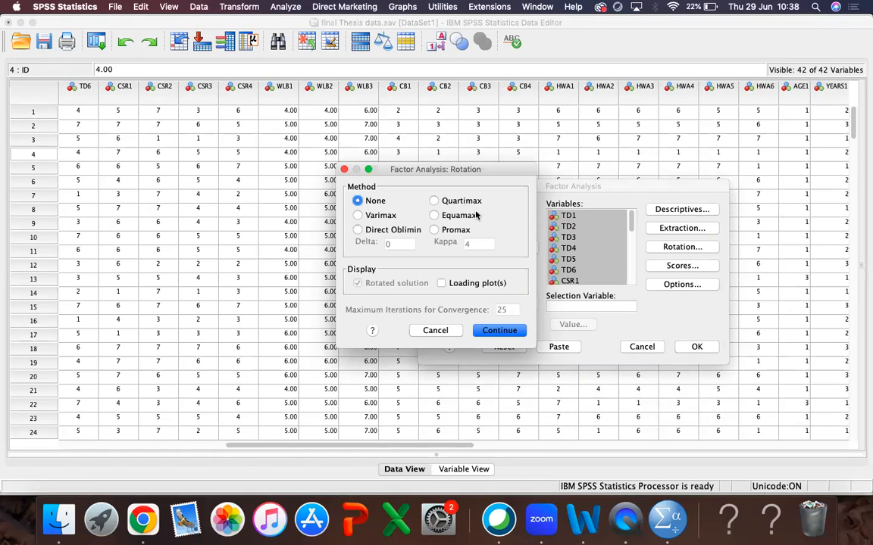
pyautogui.click(372, 215)
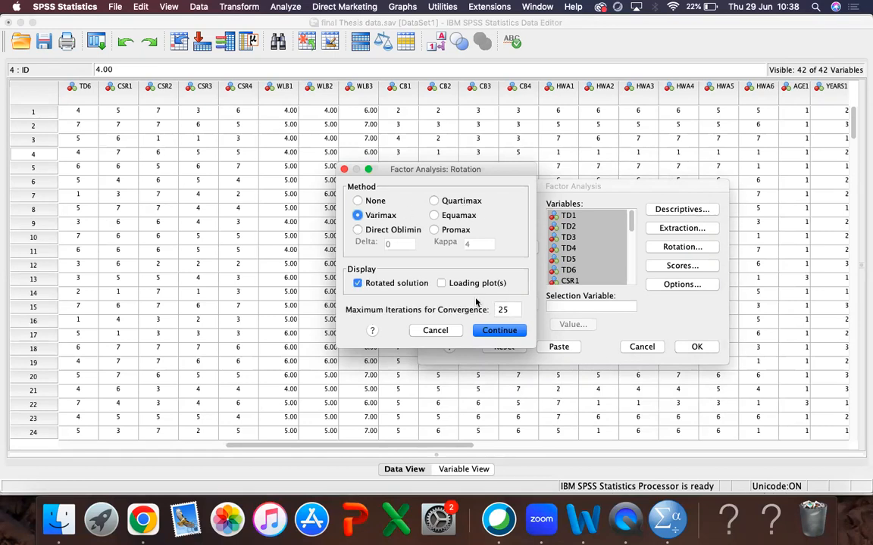
pyautogui.click(500, 331)
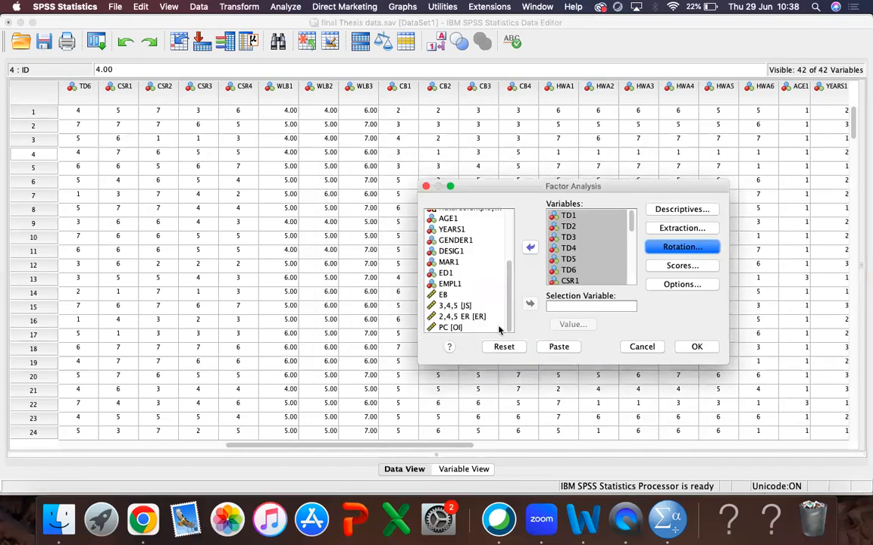
# Keep the default factor scores settings, suppress small coefficients below an absolute value of .4, and run the factor analysis.
pyautogui.click(686, 266)
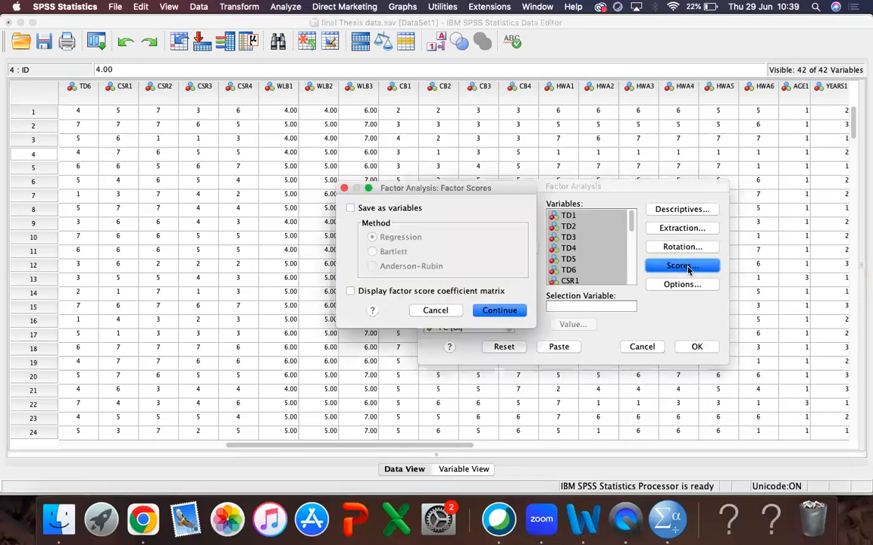
pyautogui.click(490, 312)
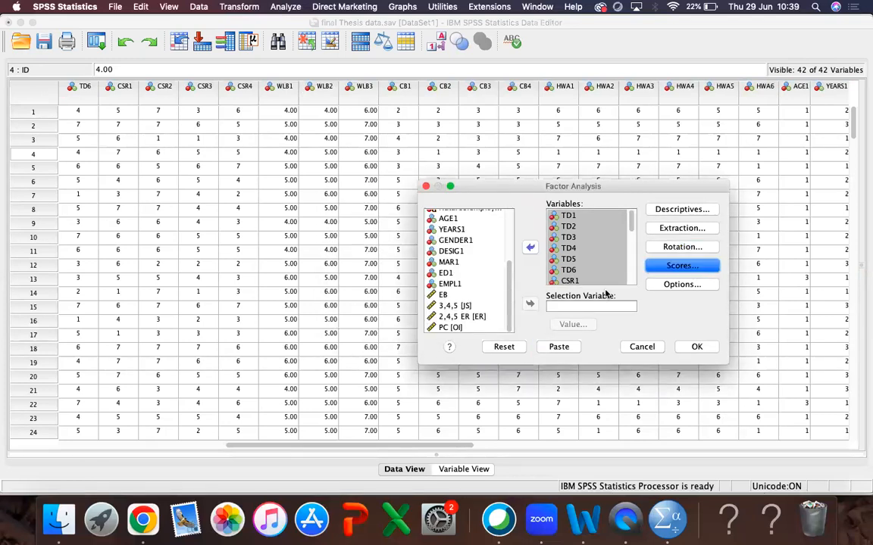
pyautogui.click(663, 285)
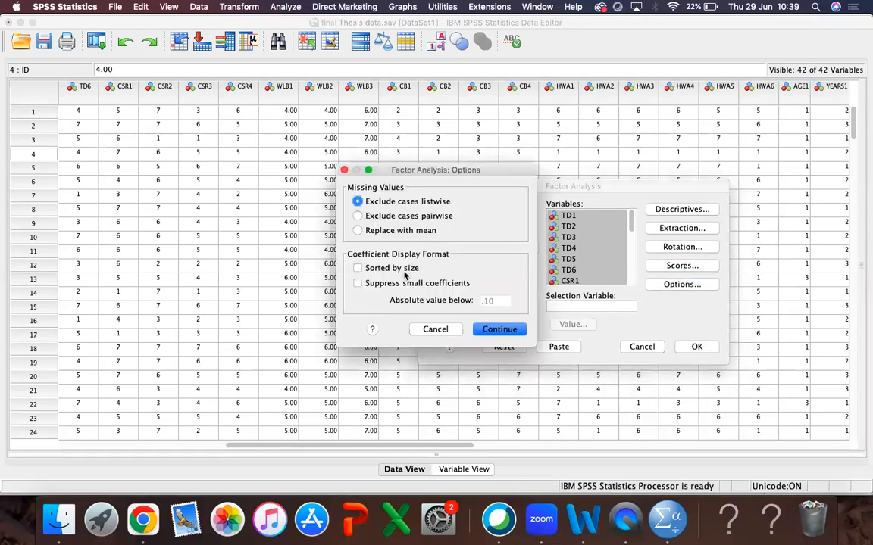
pyautogui.click(400, 283)
pyautogui.doubleClick(494, 300)
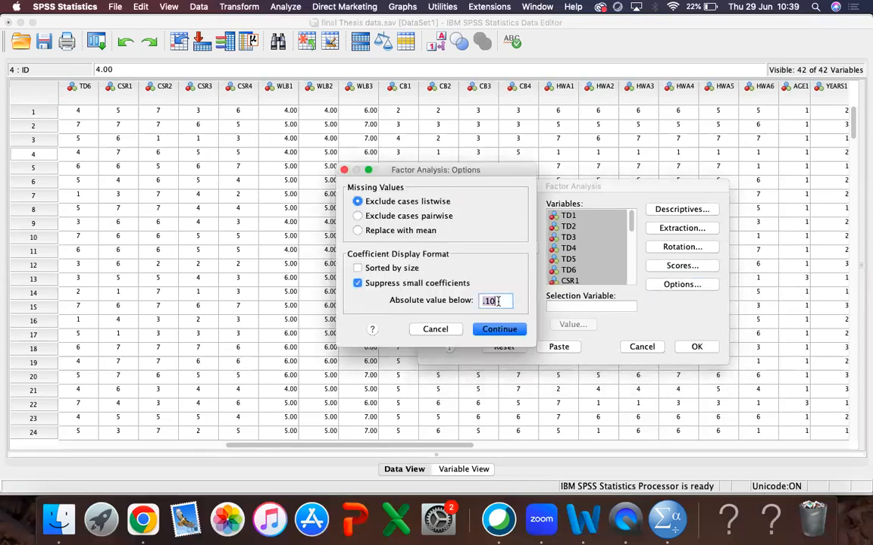
pyautogui.write('.4')
pyautogui.click(500, 330)
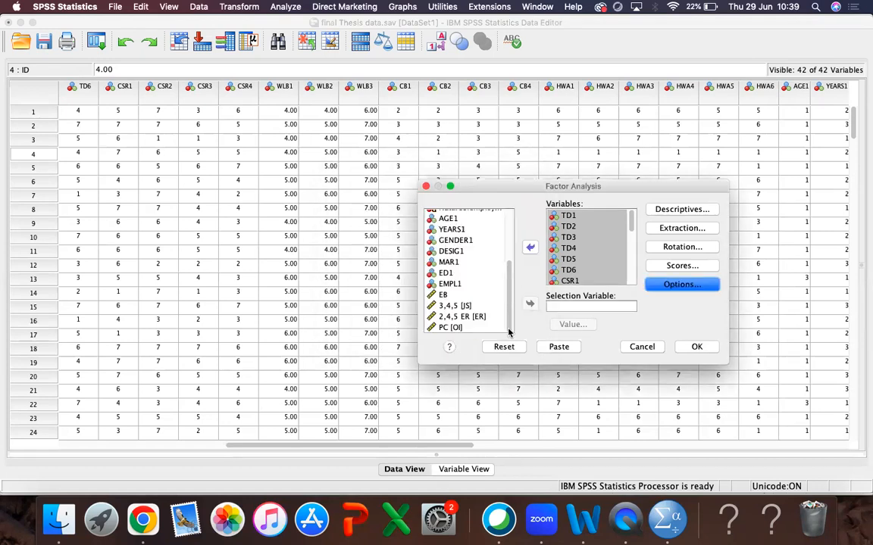
pyautogui.click(697, 347)
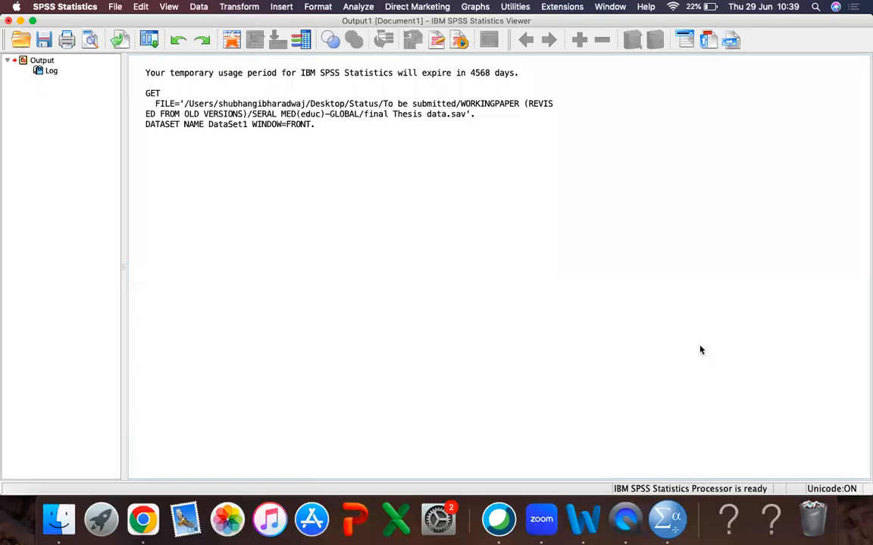
# Examine the KMO and Bartlett's test, the communalities and the Total Variance Explained table in the output.
pyautogui.click(338, 134)
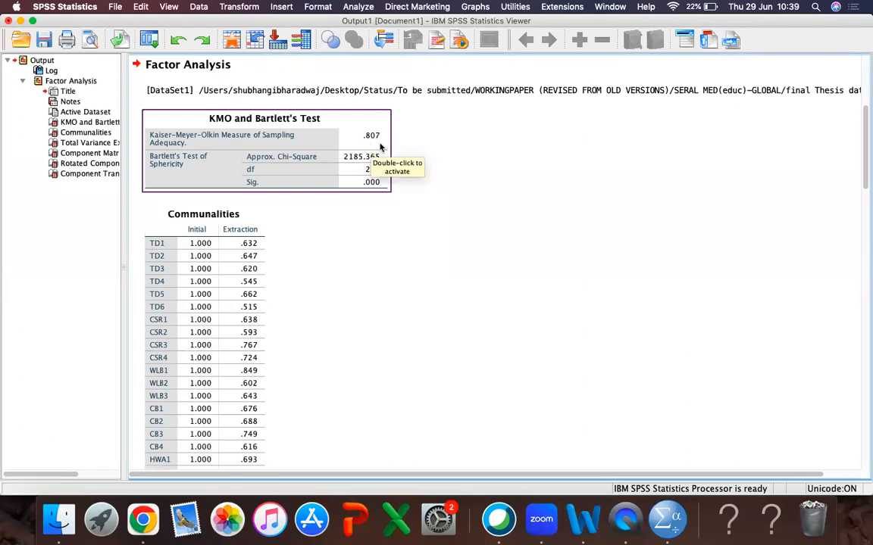
pyautogui.click(474, 259)
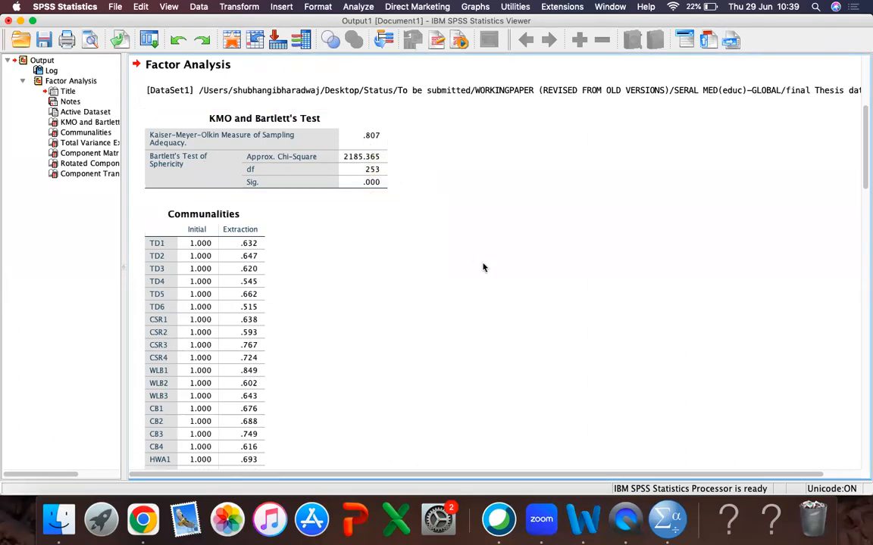
pyautogui.scroll(-10, 482, 266)
pyautogui.click(482, 267)
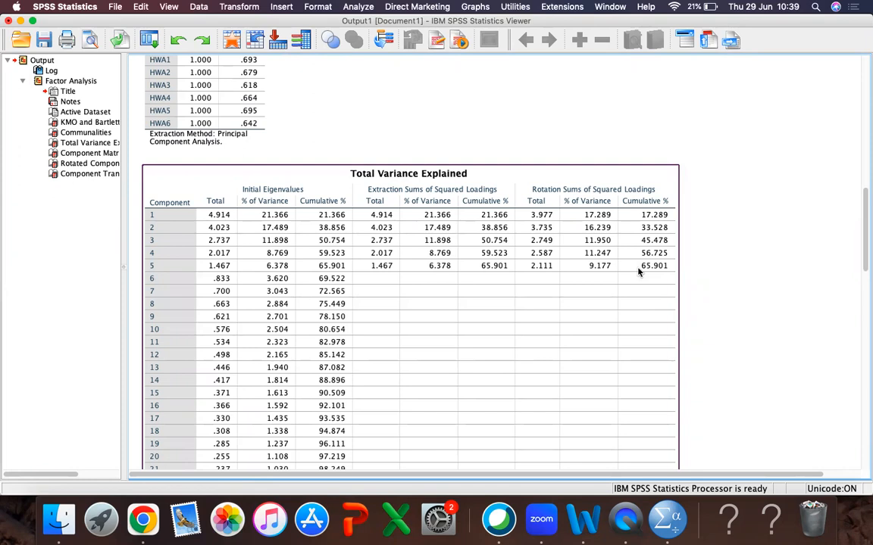
# Examine the Component Matrix and how each item group loads on the components in the Rotated Component Matrix.
pyautogui.scroll(-5, 639, 273)
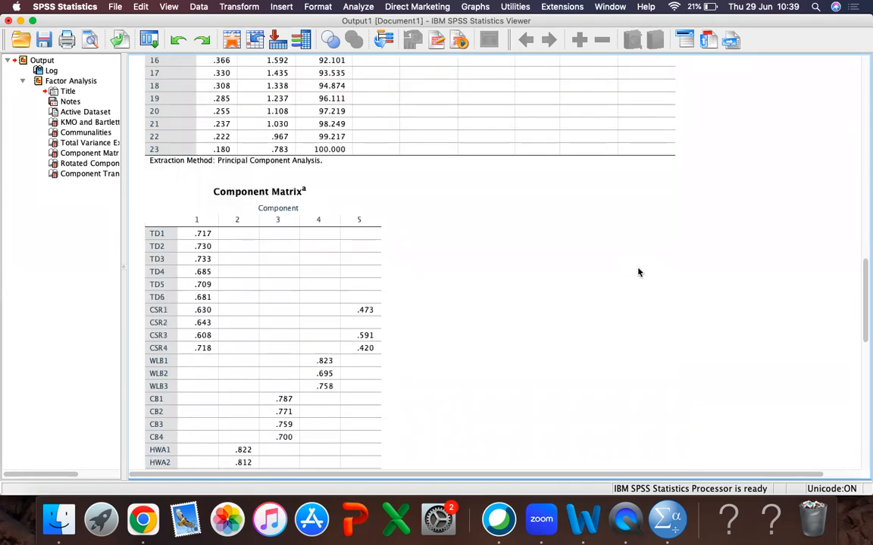
pyautogui.scroll(-10, 639, 273)
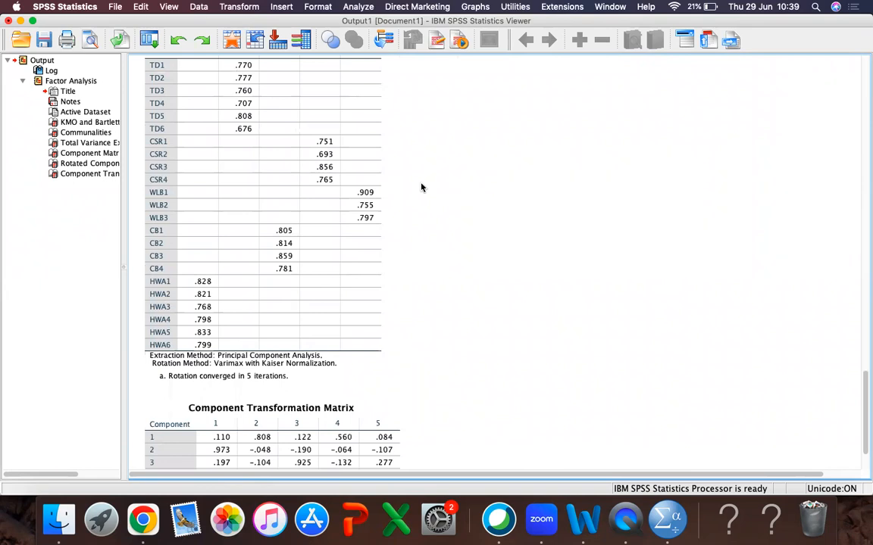
pyautogui.scroll(4, 422, 188)
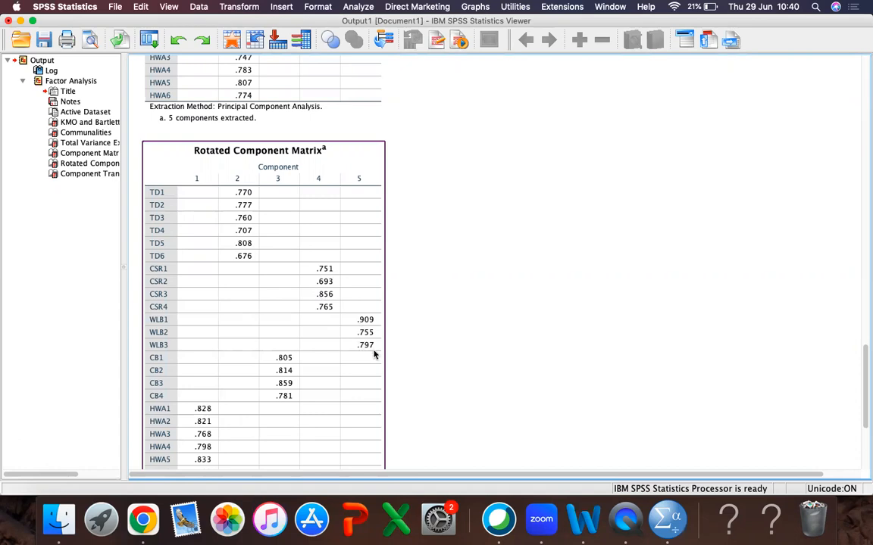
pyautogui.scroll(-5, 379, 311)
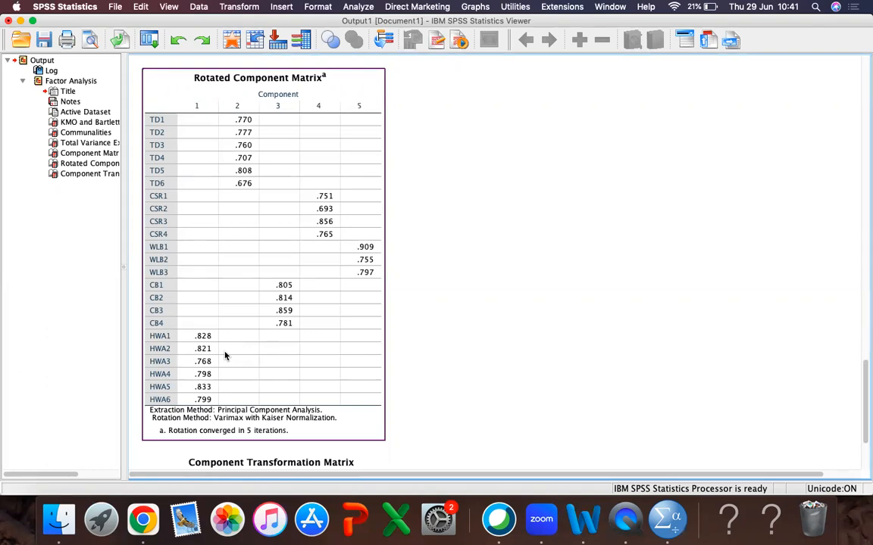
pyautogui.click(555, 281)
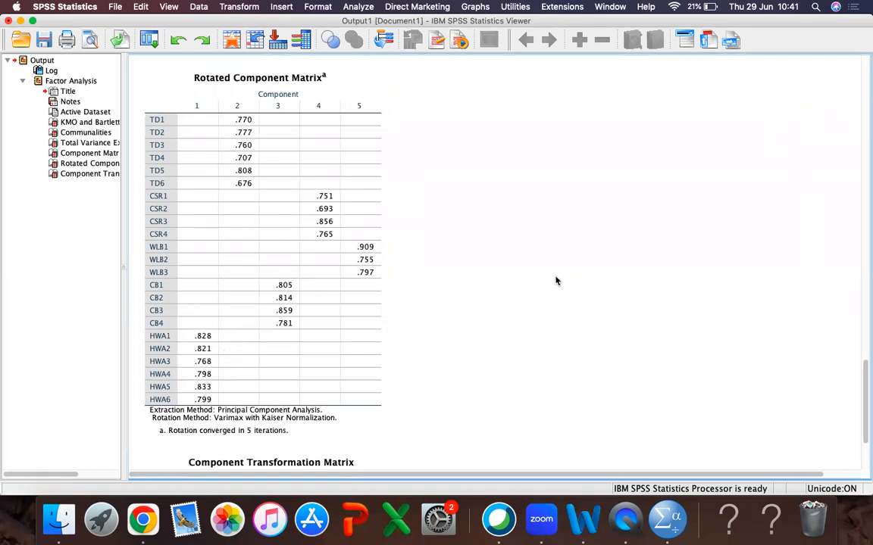
pyautogui.click(268, 128)
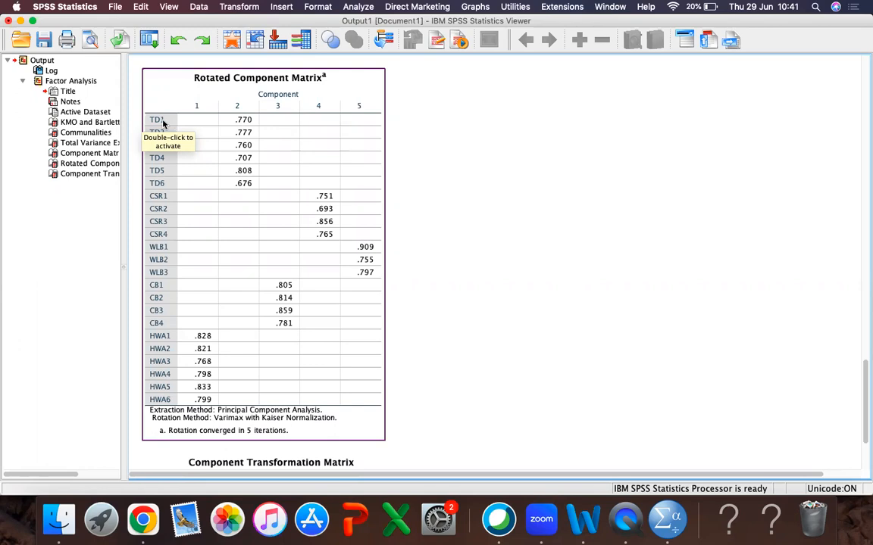
pyautogui.click(401, 156)
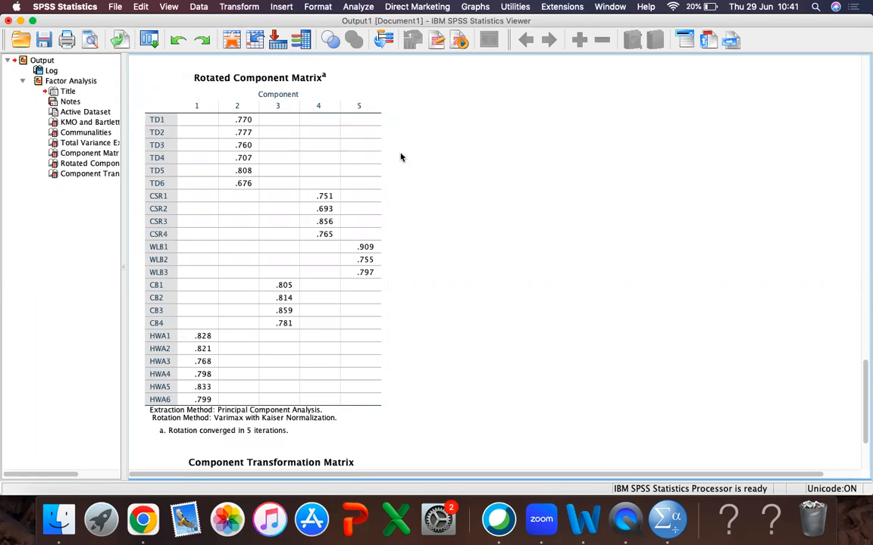